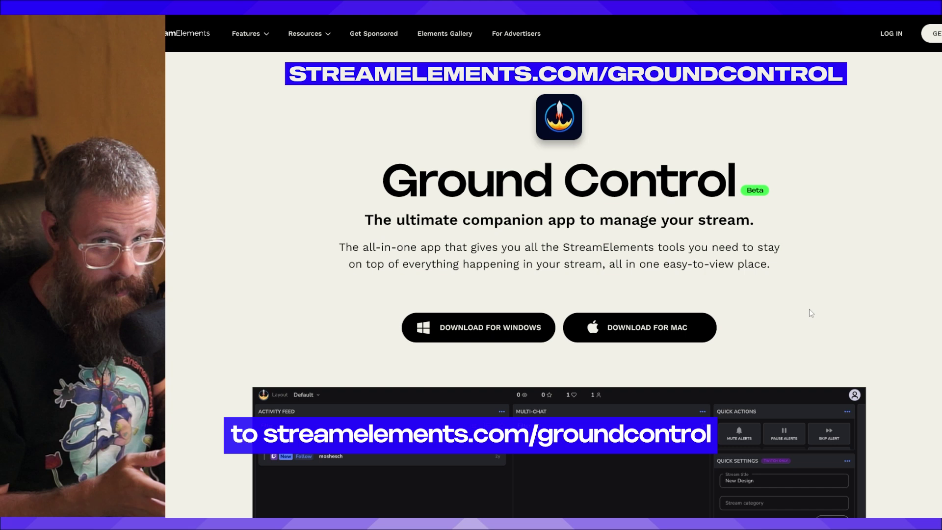
Step: Save the Ground Control Windows installer (groundcontrol_latest_Ground Control_x64_en-US.msi) to the Downloads folder
{"action": "scroll", "coordinate": [821, 315], "scroll_direction": "down", "scroll_amount": 6}
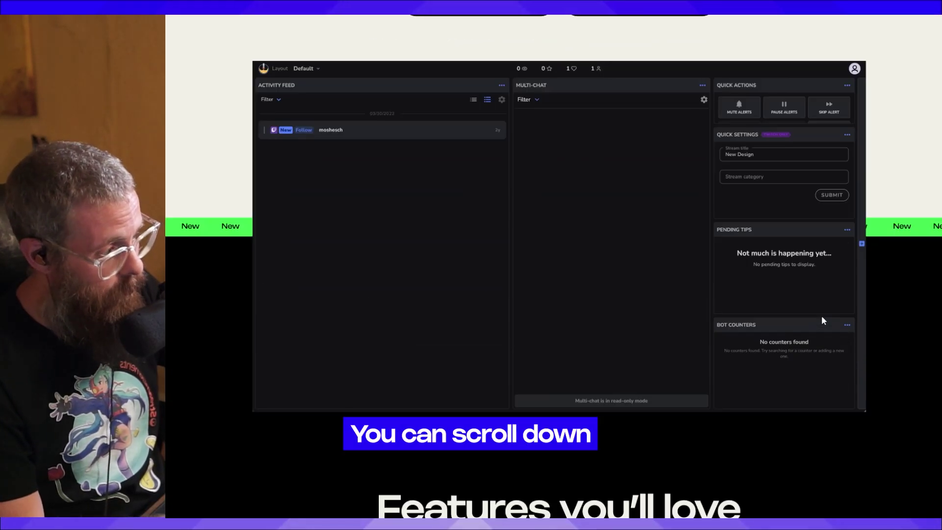
{"action": "scroll", "coordinate": [823, 320], "scroll_direction": "down", "scroll_amount": 10}
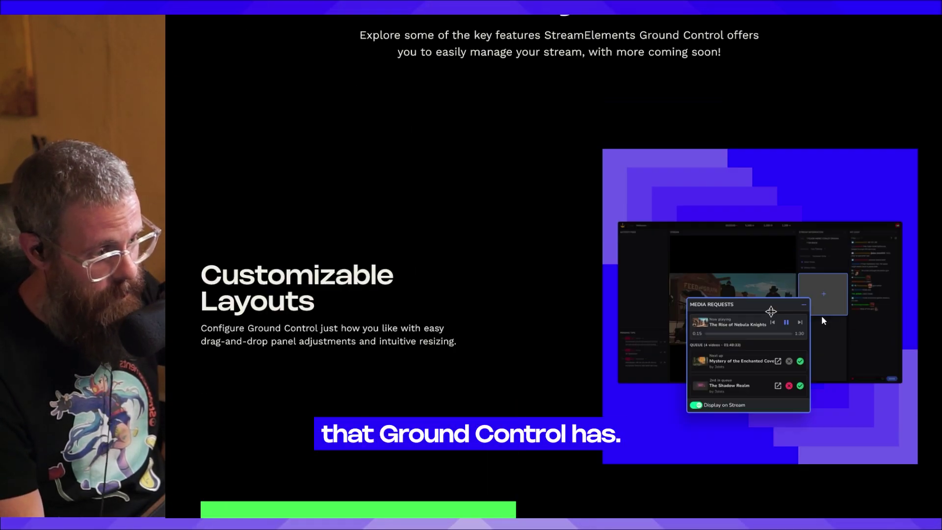
{"action": "scroll", "coordinate": [822, 318], "scroll_direction": "down", "scroll_amount": 3}
{"action": "scroll", "coordinate": [822, 319], "scroll_direction": "up", "scroll_amount": 15}
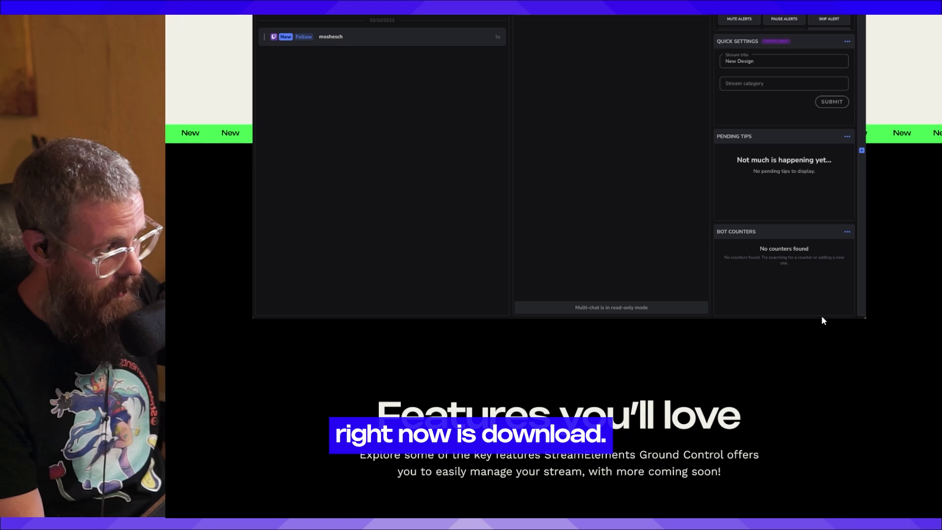
{"action": "scroll", "coordinate": [823, 321], "scroll_direction": "up", "scroll_amount": 2}
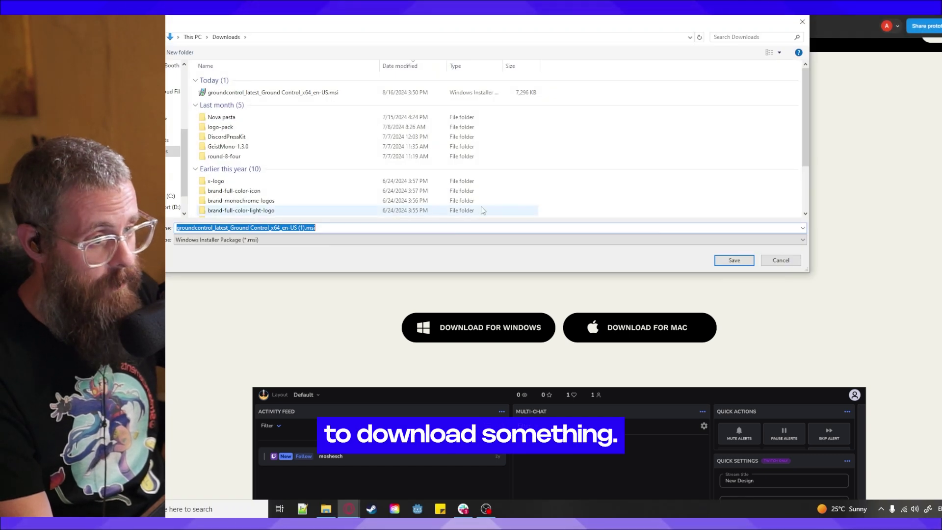
{"action": "left_click", "coordinate": [721, 261]}
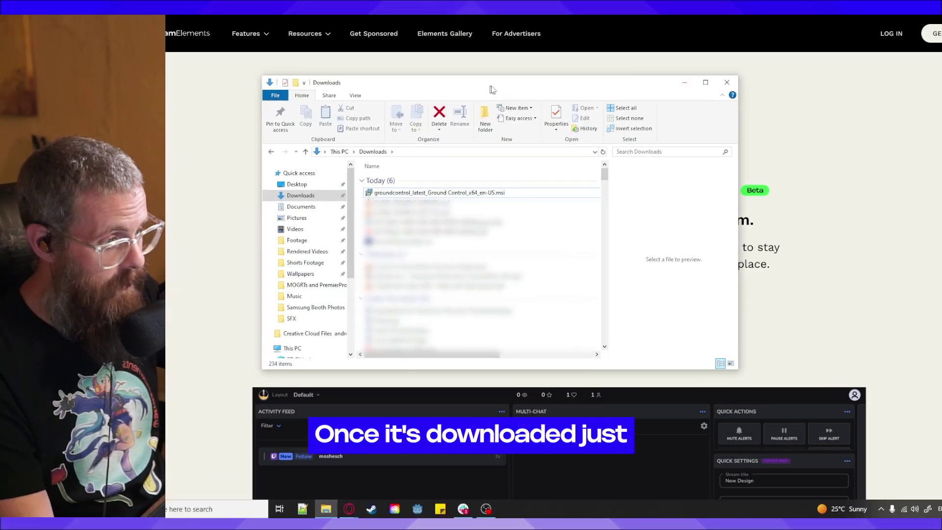
Step: Run the Ground Control .msi with the default install location and launch the app afterwards
{"action": "double_click", "coordinate": [453, 193]}
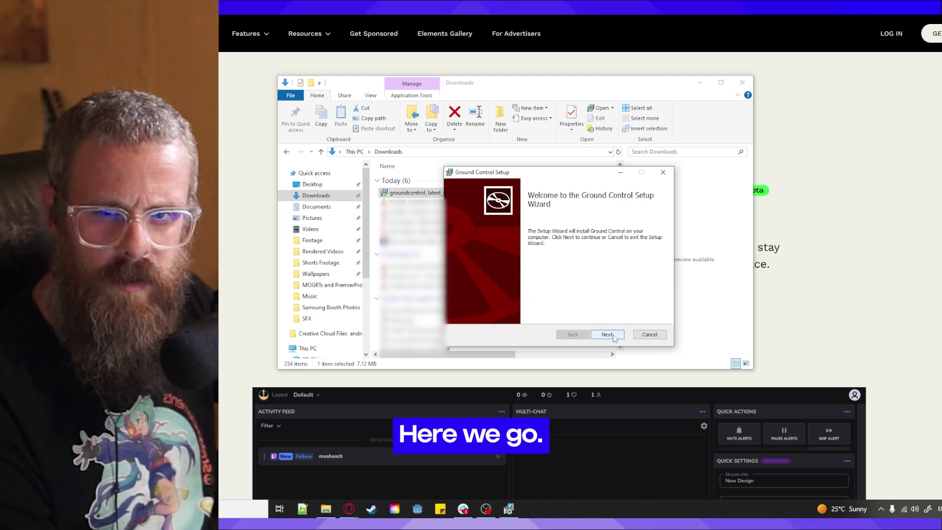
{"action": "left_click", "coordinate": [613, 337]}
{"action": "left_click", "coordinate": [613, 336]}
{"action": "left_click", "coordinate": [613, 337]}
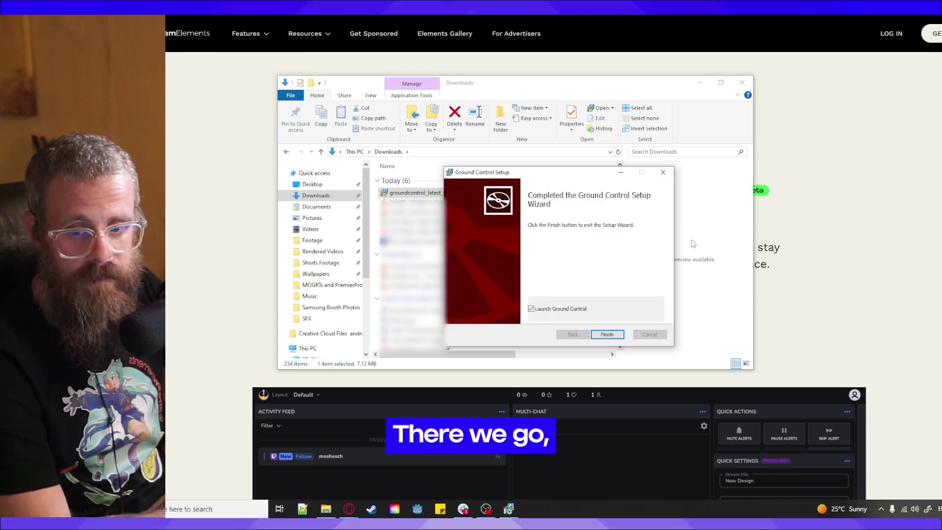
{"action": "left_click", "coordinate": [607, 334]}
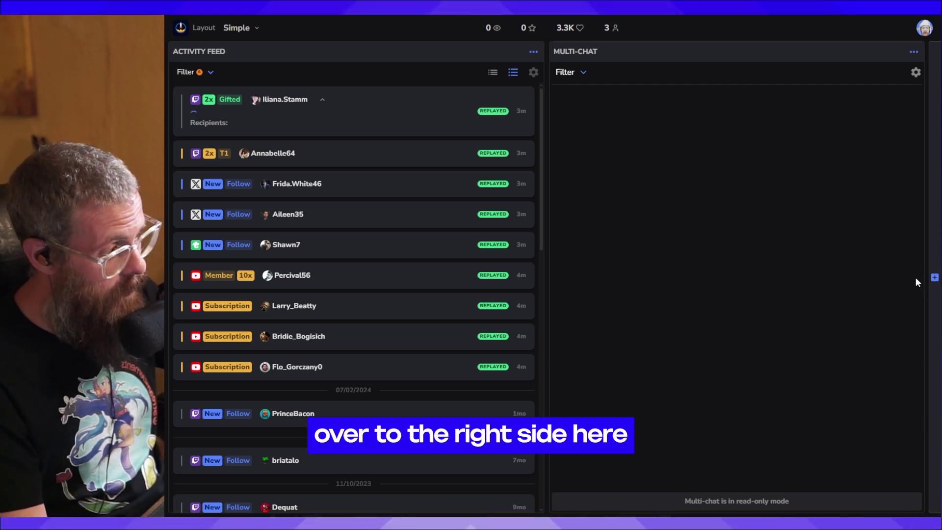
Step: Add a Quick Settings panel above Multi-Chat and title the stream 'Curse your Bale!'
{"action": "left_click", "coordinate": [934, 278]}
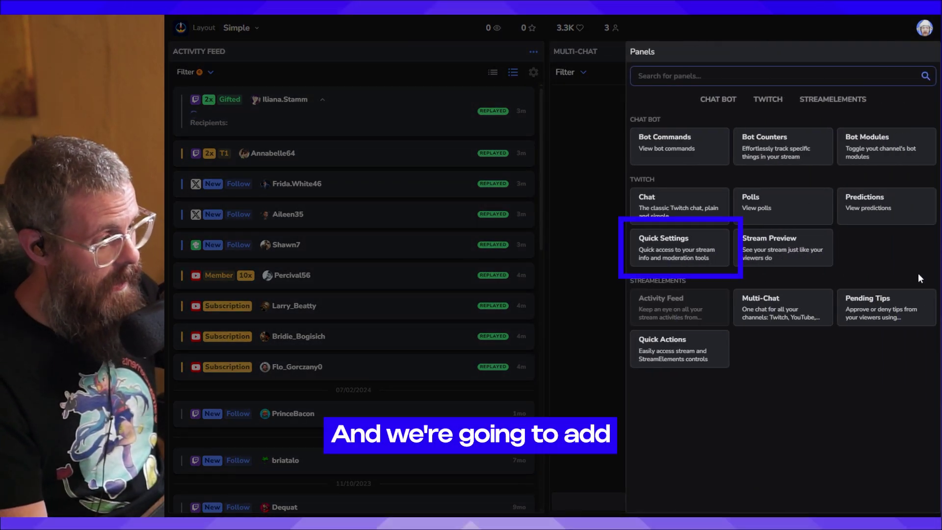
{"action": "left_click_drag", "start_coordinate": [679, 254], "coordinate": [756, 95]}
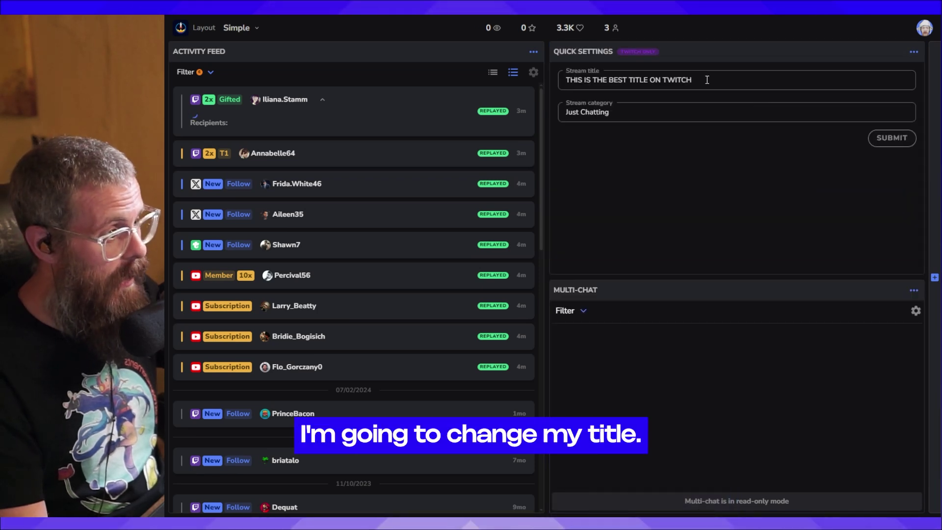
{"action": "type", "text": "Curse your Baile!"}
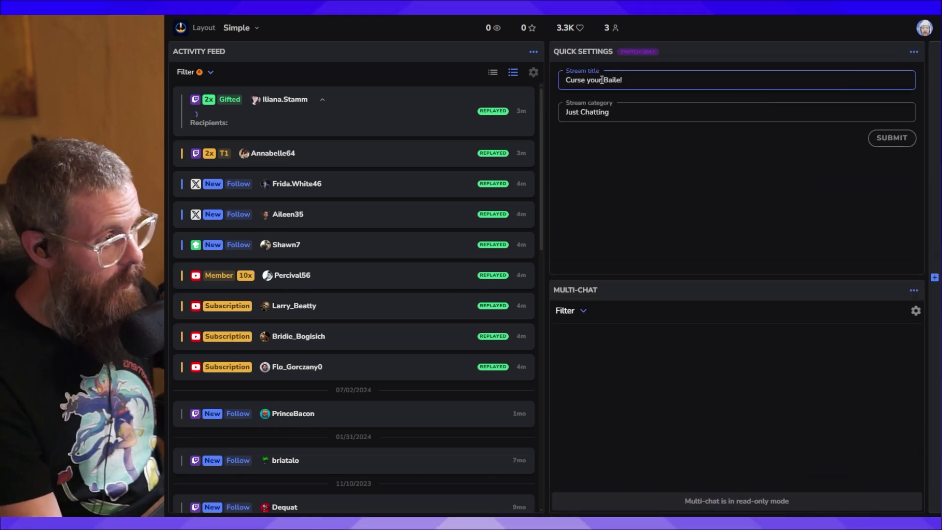
{"action": "left_click_drag", "start_coordinate": [622, 80], "coordinate": [608, 80]}
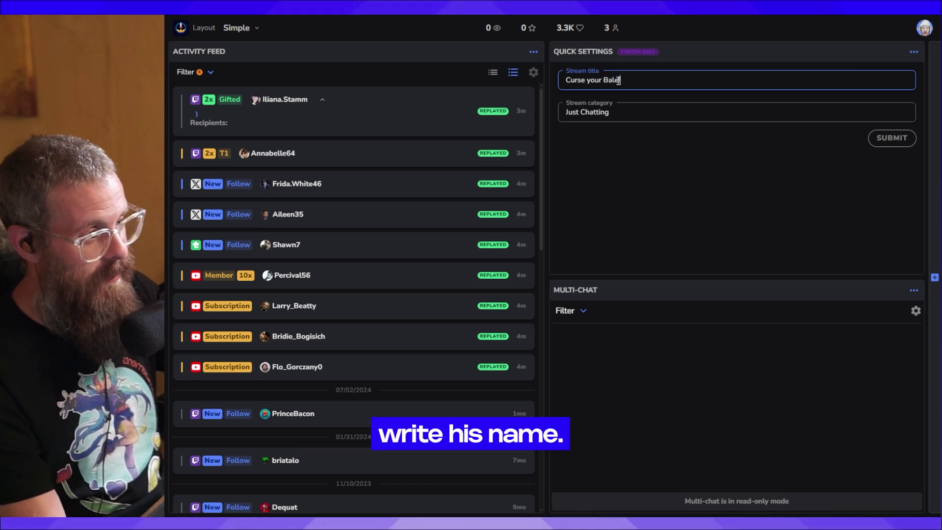
Step: Change the stream category to ELDEN RING and submit the new settings
{"action": "left_click_drag", "start_coordinate": [629, 106], "coordinate": [546, 113]}
{"action": "type", "text": "El"}
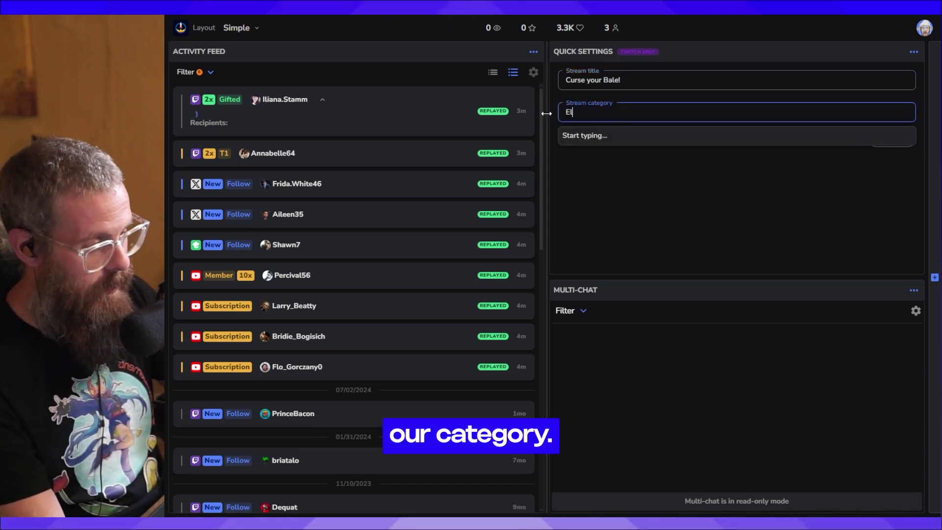
{"action": "type", "text": "den Ring"}
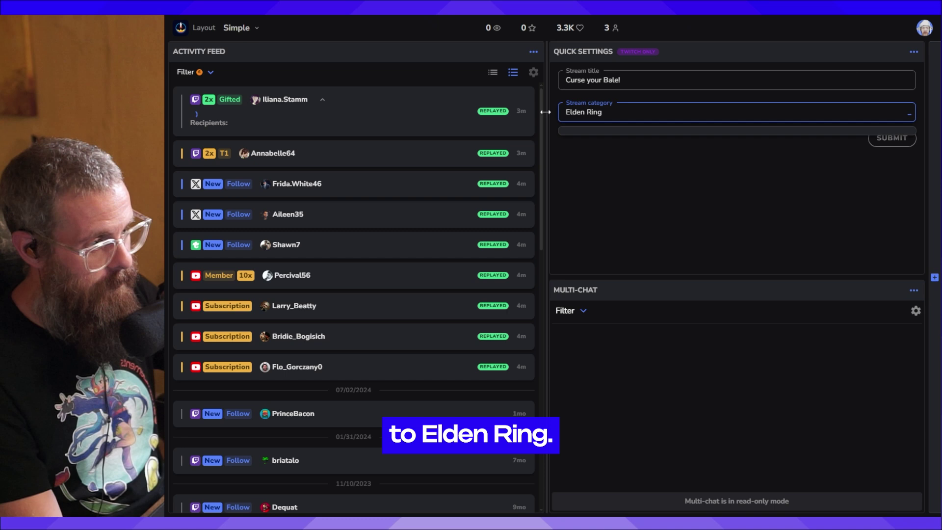
{"action": "left_click", "coordinate": [627, 146]}
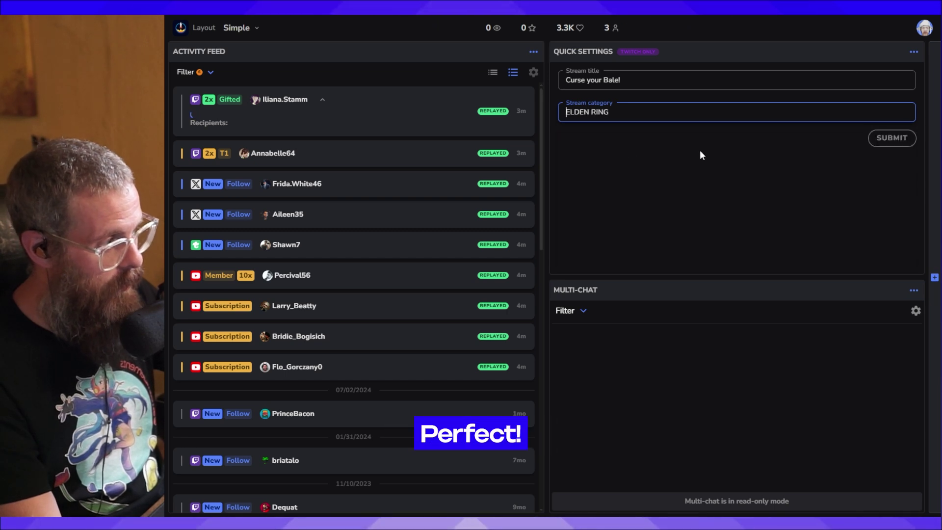
{"action": "left_click", "coordinate": [888, 140]}
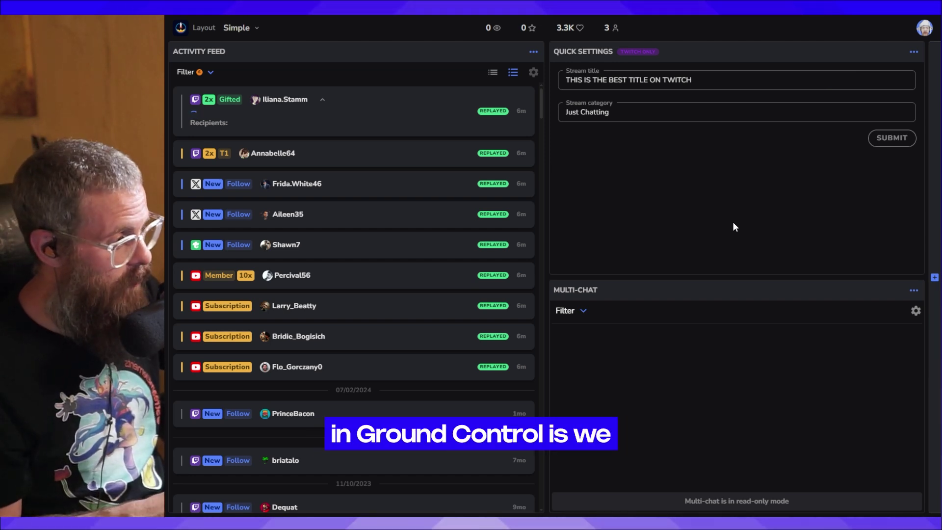
Step: Add a Bot Counters panel to the layout
{"action": "left_click", "coordinate": [934, 277]}
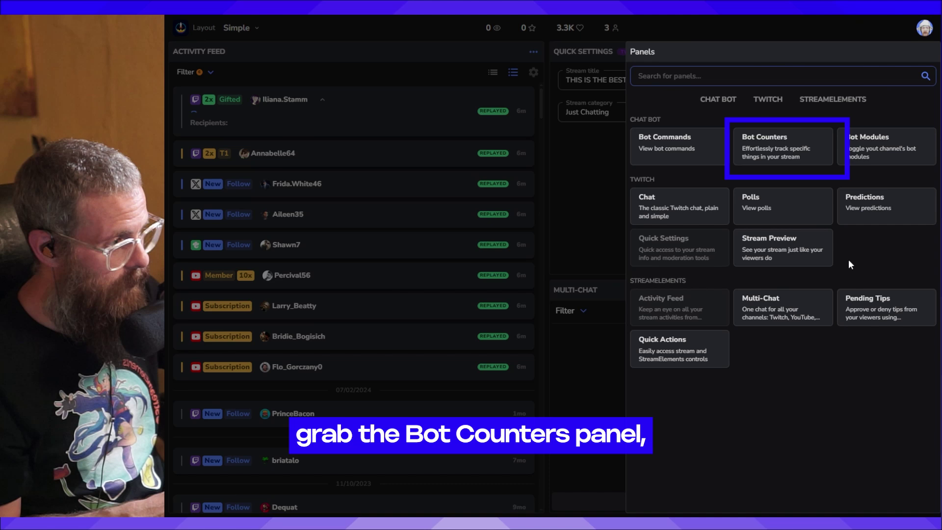
{"action": "left_click_drag", "start_coordinate": [764, 162], "coordinate": [323, 447]}
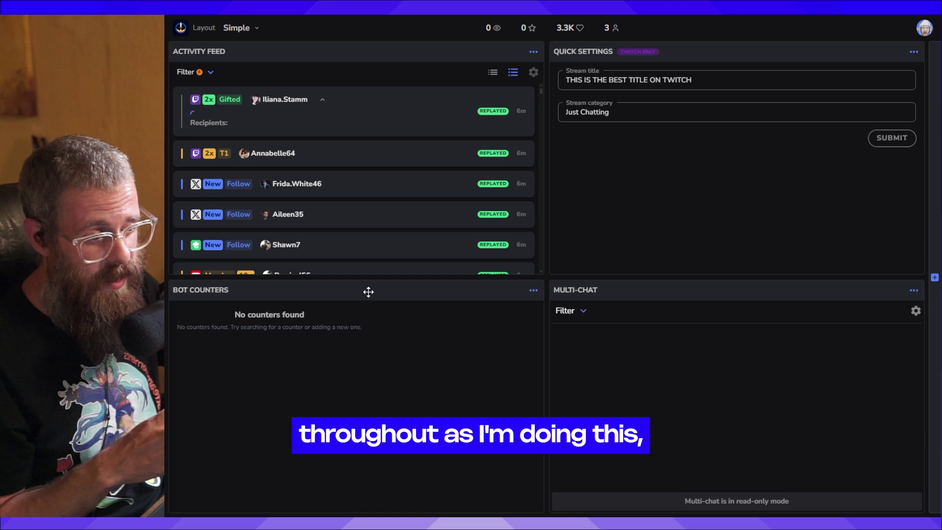
{"action": "left_click_drag", "start_coordinate": [387, 296], "coordinate": [744, 343]}
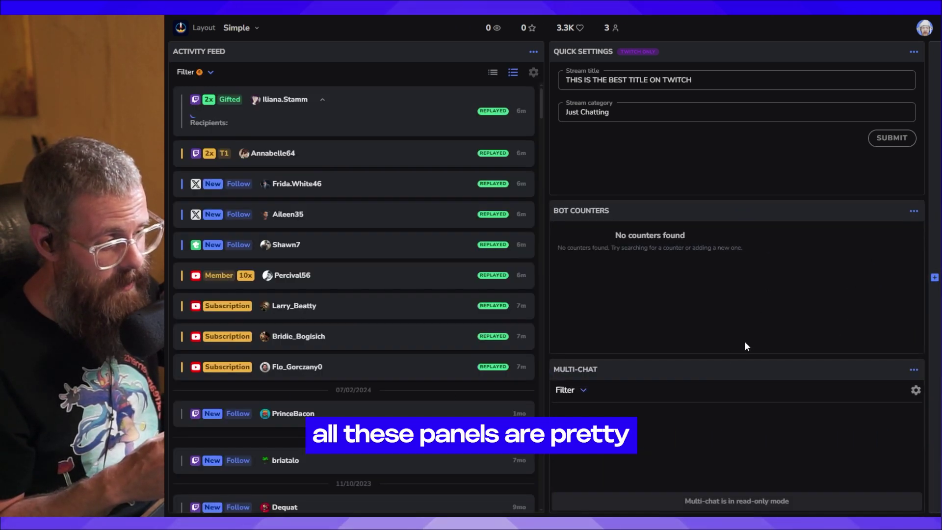
Step: Arrange Activity Feed top-left, Bot Counters below it, and Multi-Chat bottom-right under Quick Settings
{"action": "left_click_drag", "start_coordinate": [705, 370], "coordinate": [365, 302]}
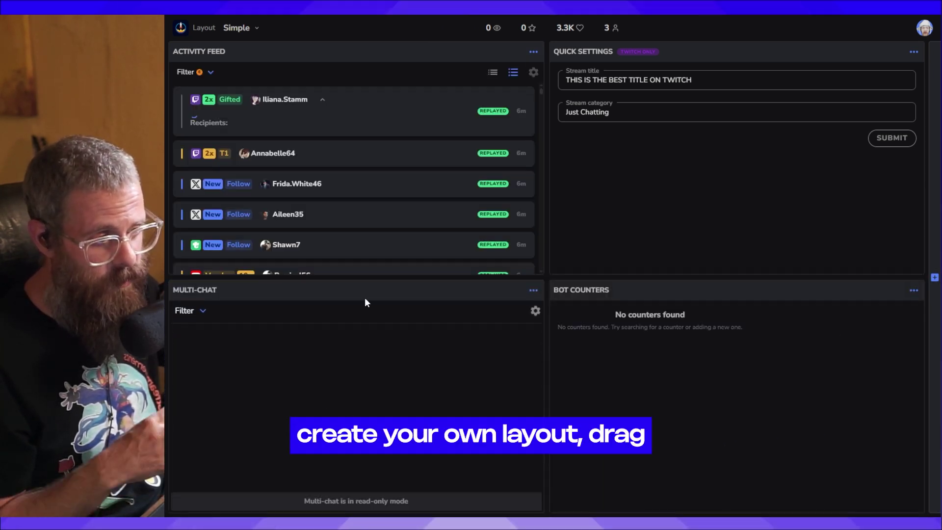
{"action": "left_click_drag", "start_coordinate": [353, 53], "coordinate": [726, 245]}
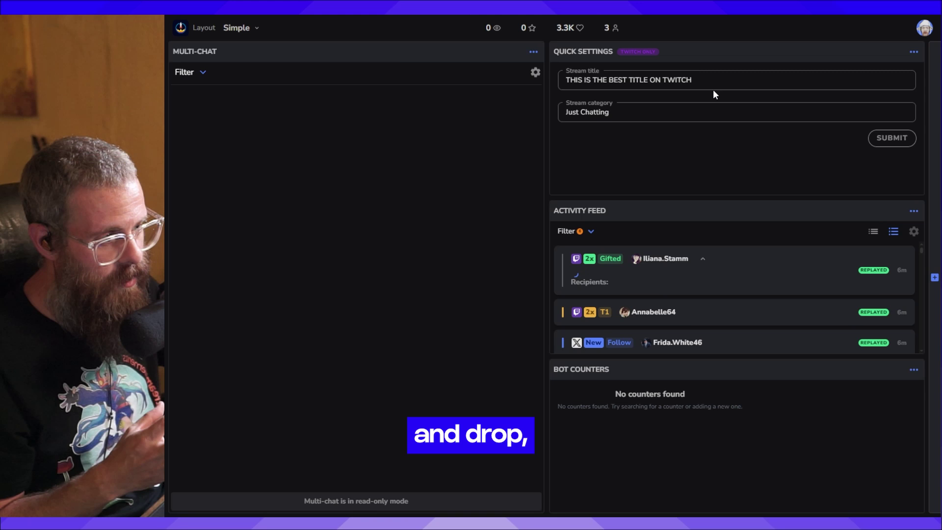
{"action": "left_click_drag", "start_coordinate": [715, 51], "coordinate": [328, 344]}
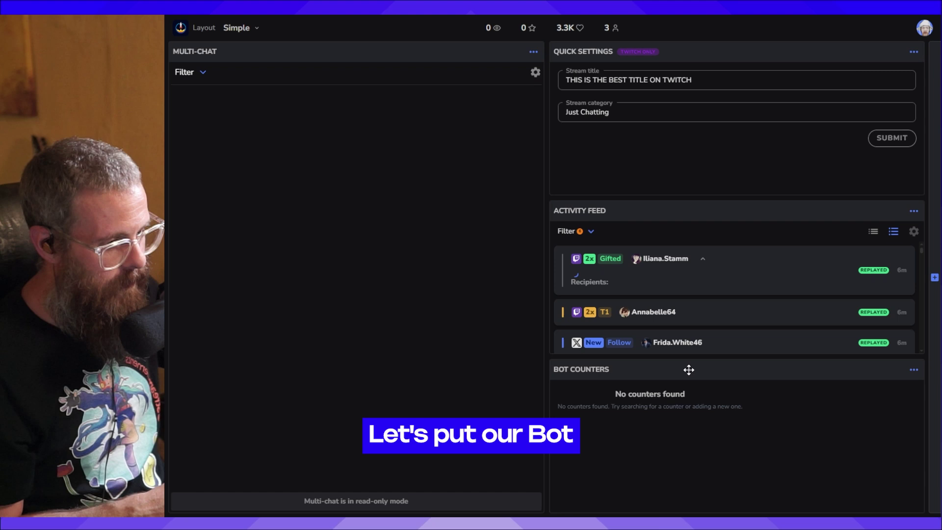
{"action": "left_click_drag", "start_coordinate": [687, 369], "coordinate": [382, 391]}
{"action": "left_click_drag", "start_coordinate": [690, 293], "coordinate": [294, 69]}
{"action": "left_click_drag", "start_coordinate": [384, 208], "coordinate": [690, 430]}
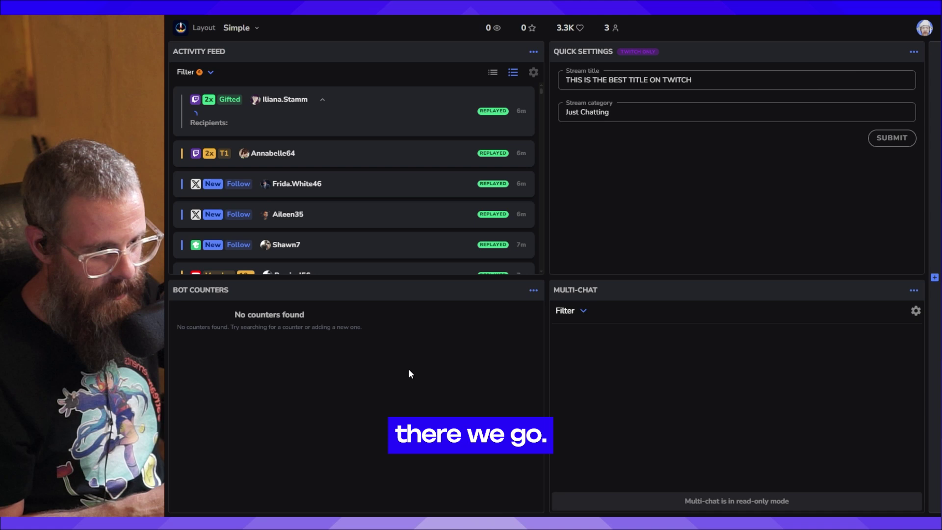
Step: Create a new bot counter named 'Deaths' starting at 0
{"action": "left_click", "coordinate": [533, 291]}
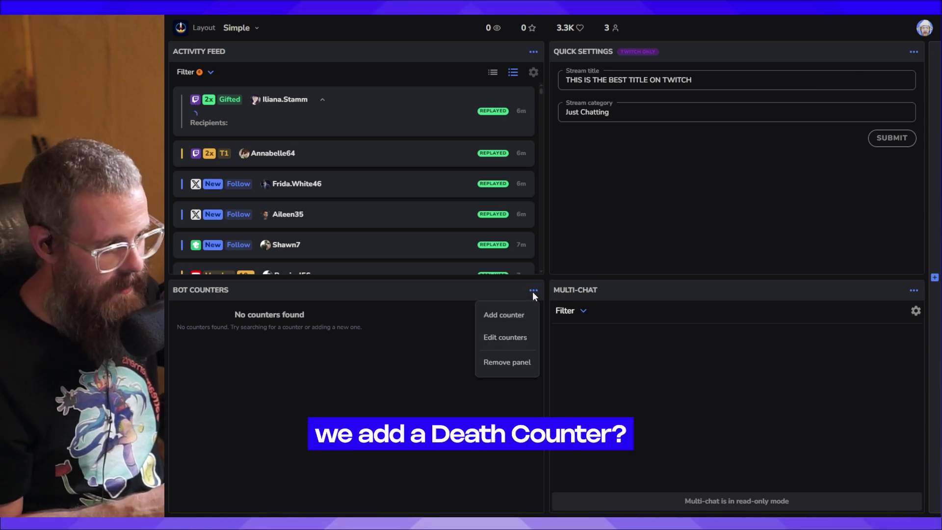
{"action": "left_click", "coordinate": [505, 315]}
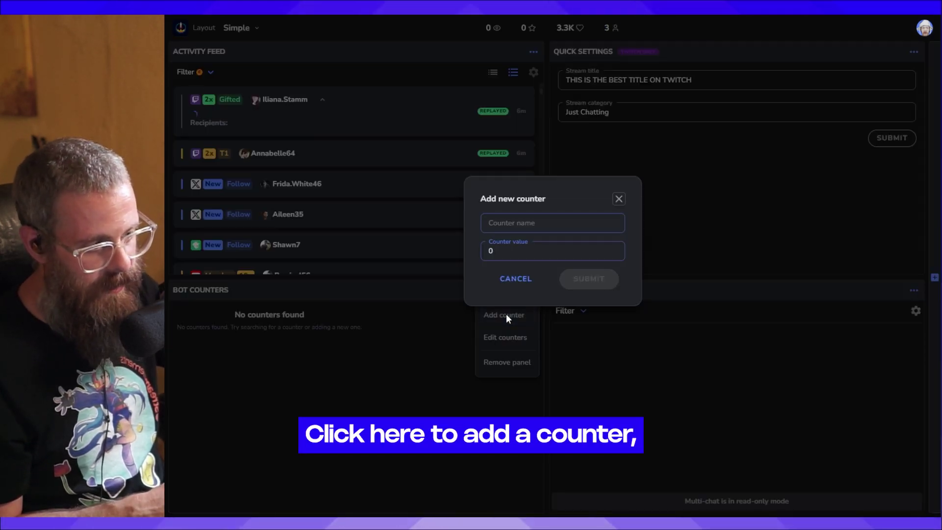
{"action": "left_click", "coordinate": [515, 226]}
{"action": "type", "text": "Deaths"}
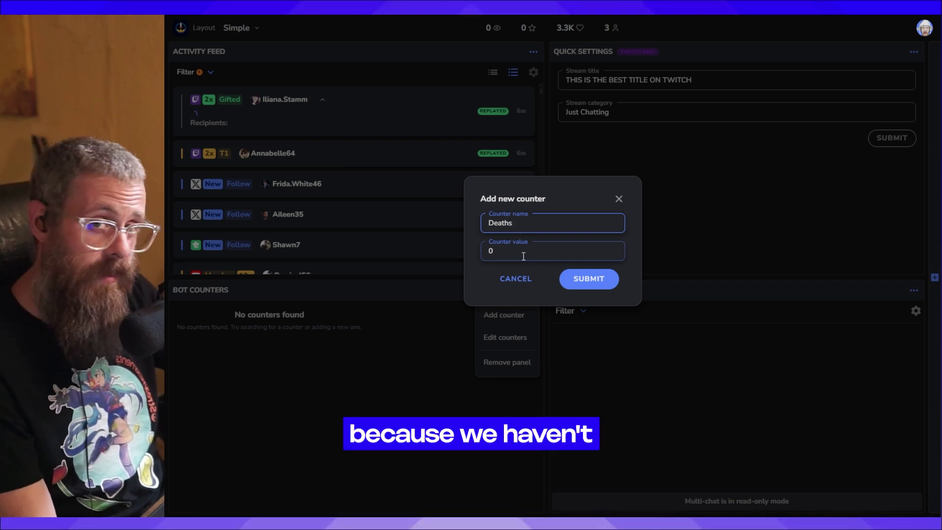
{"action": "left_click", "coordinate": [593, 284]}
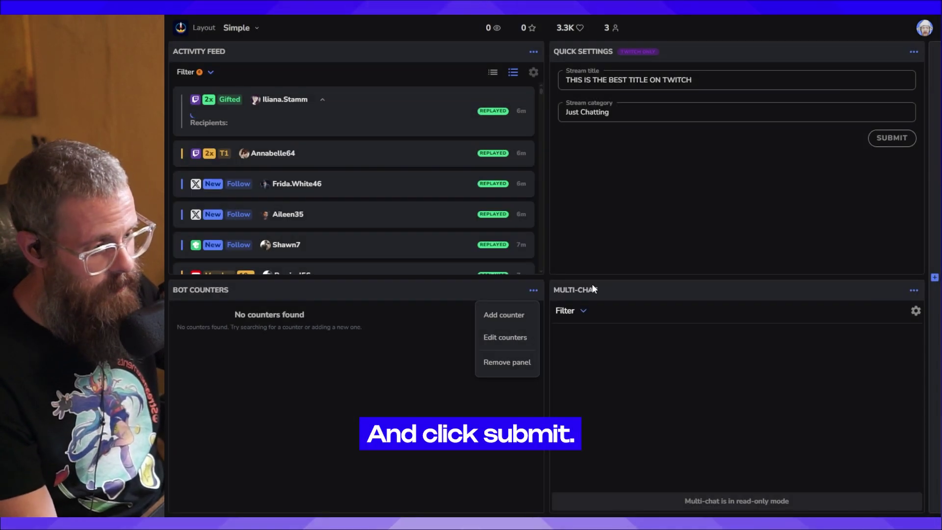
Step: Test the Deaths counter by raising it to 2 and lowering it back to 0
{"action": "left_click", "coordinate": [406, 354]}
{"action": "mouse_move", "coordinate": [314, 321]}
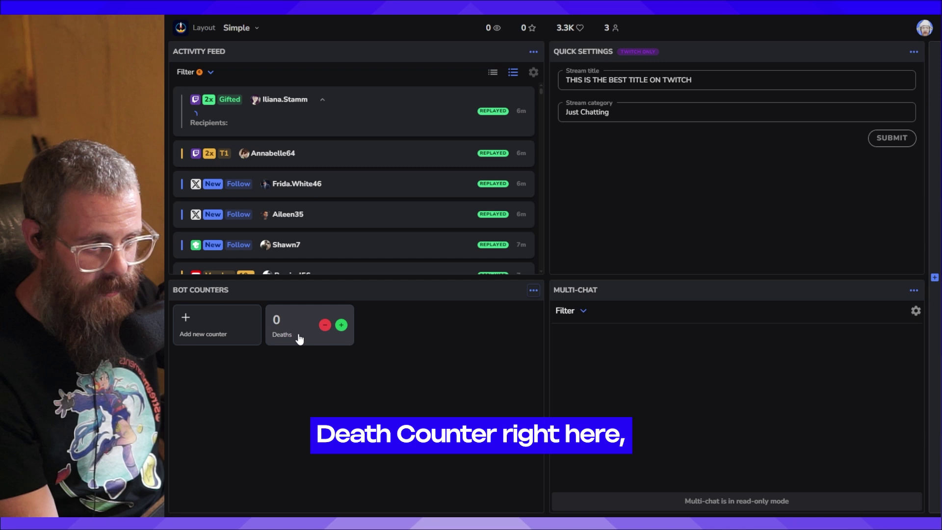
{"action": "left_click", "coordinate": [341, 325]}
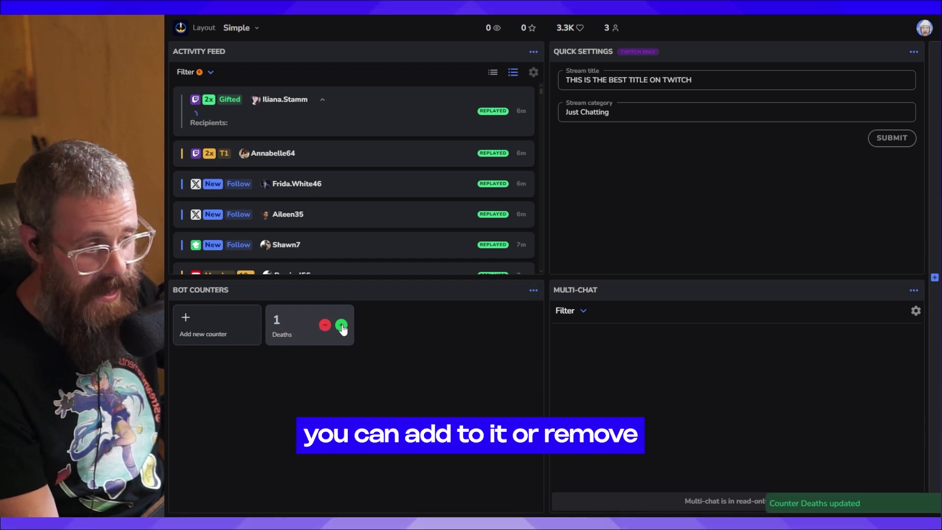
{"action": "left_click", "coordinate": [340, 325]}
{"action": "left_click", "coordinate": [325, 325]}
{"action": "left_click", "coordinate": [325, 325]}
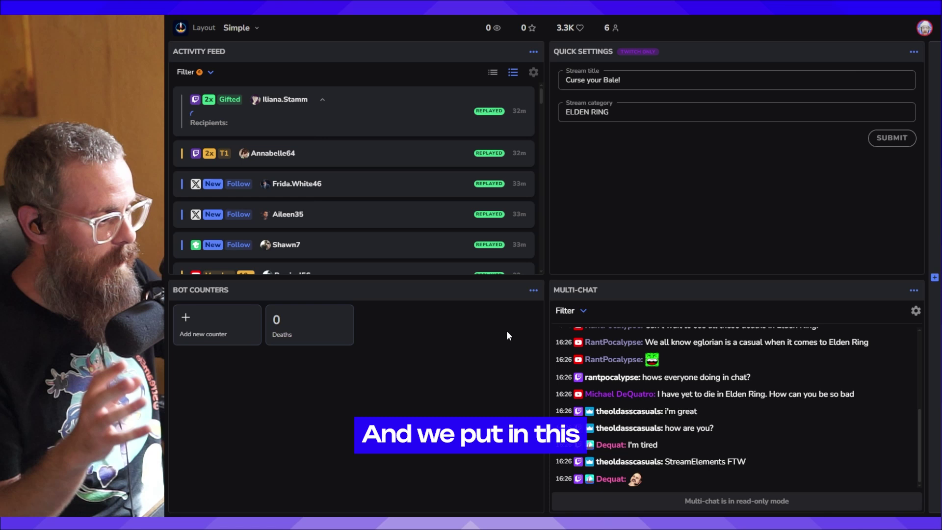
Step: Place a Stream Preview panel above Quick Settings and stretch it taller to show the stream
{"action": "left_click", "coordinate": [935, 277]}
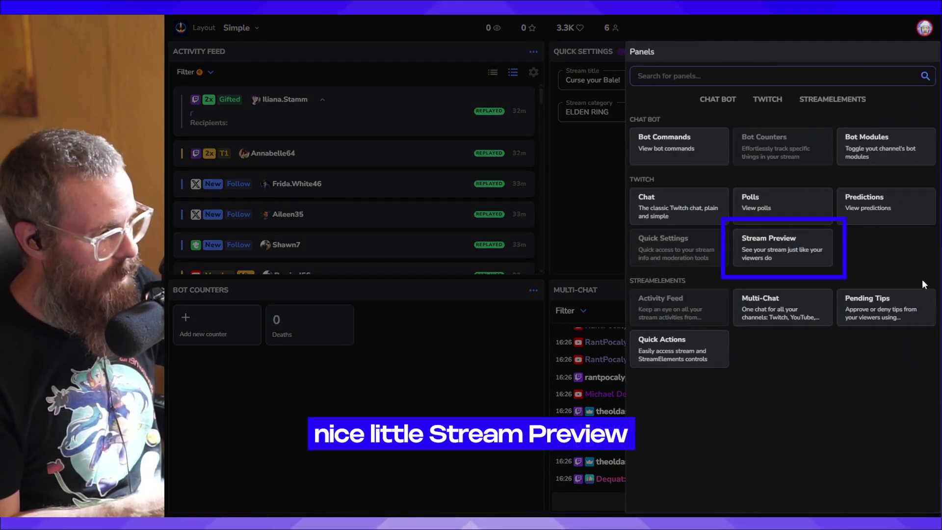
{"action": "left_click_drag", "start_coordinate": [782, 252], "coordinate": [717, 69]}
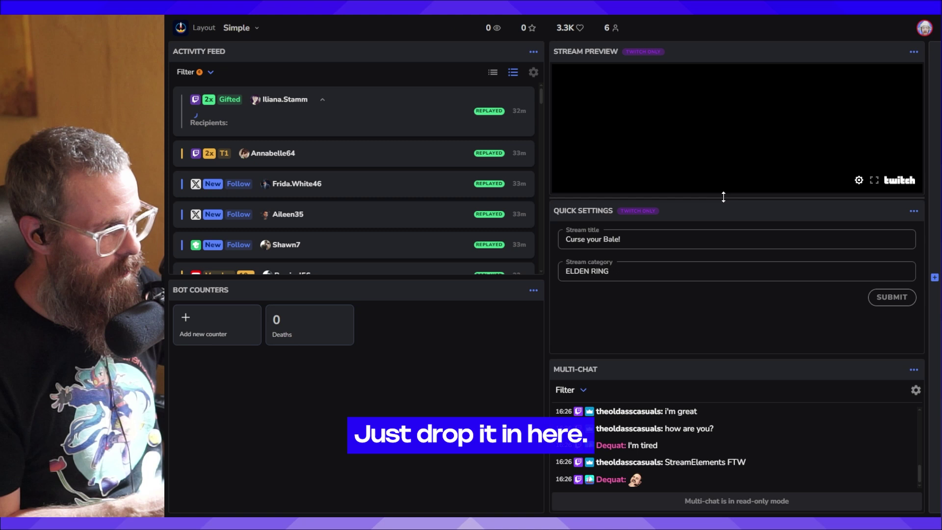
{"action": "left_click_drag", "start_coordinate": [723, 197], "coordinate": [717, 263]}
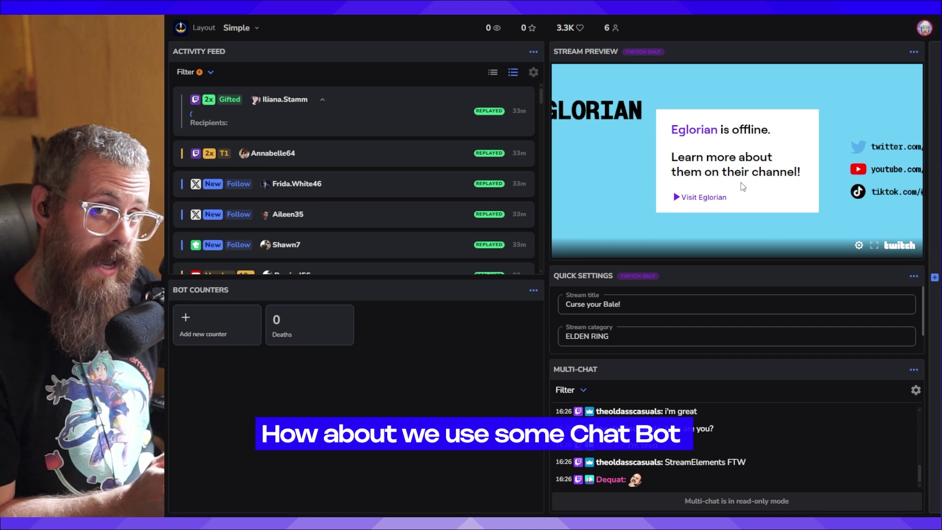
Step: Add a Bot Modules panel beside Bot Counters and enable the Emote Pyramids module
{"action": "left_click", "coordinate": [933, 279]}
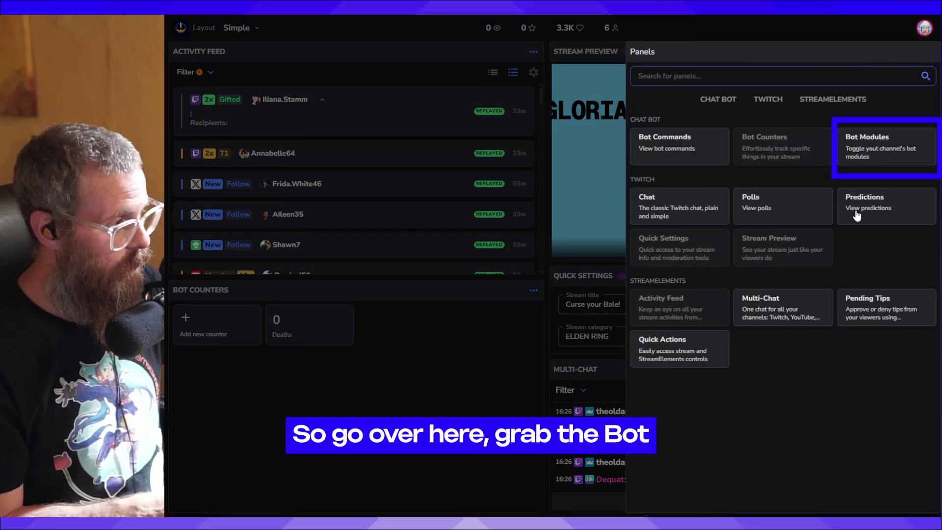
{"action": "left_click_drag", "start_coordinate": [870, 154], "coordinate": [472, 377]}
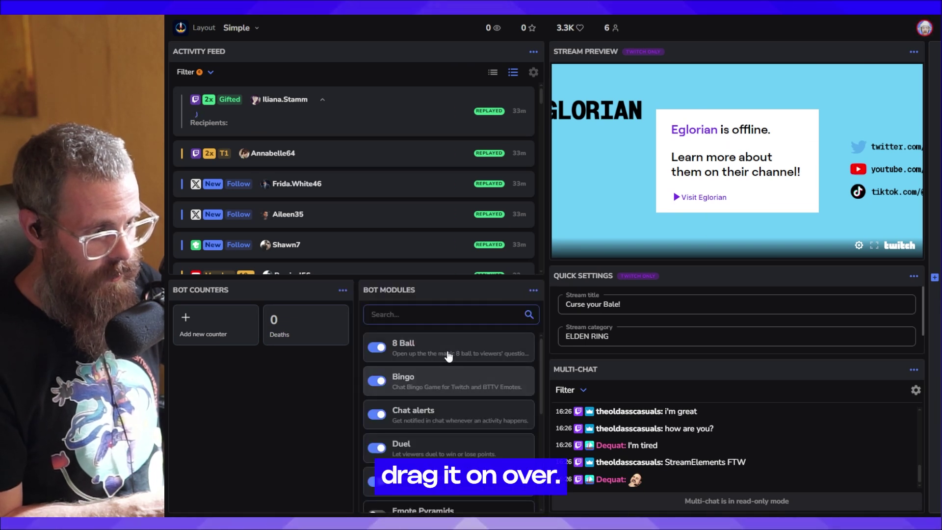
{"action": "scroll", "coordinate": [447, 356], "scroll_direction": "down", "scroll_amount": 5}
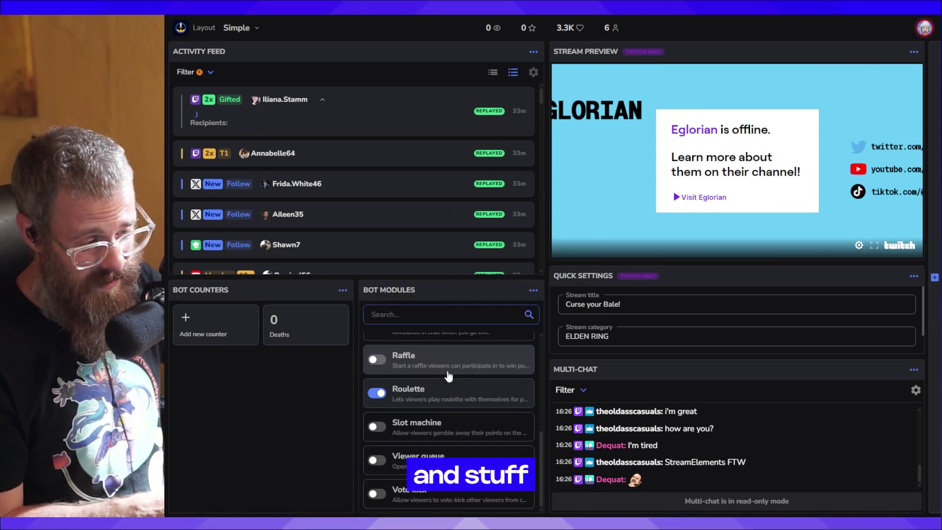
{"action": "scroll", "coordinate": [450, 392], "scroll_direction": "up", "scroll_amount": 5}
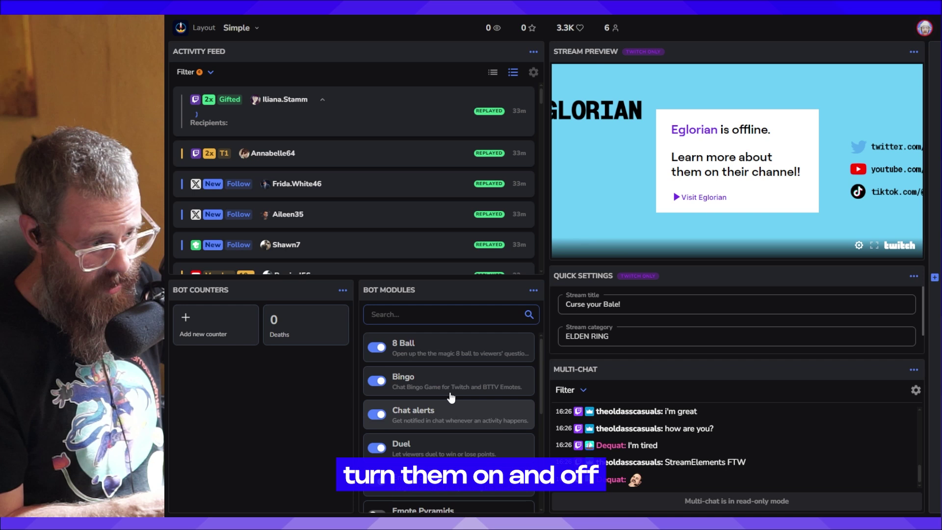
{"action": "scroll", "coordinate": [444, 402], "scroll_direction": "down", "scroll_amount": 2}
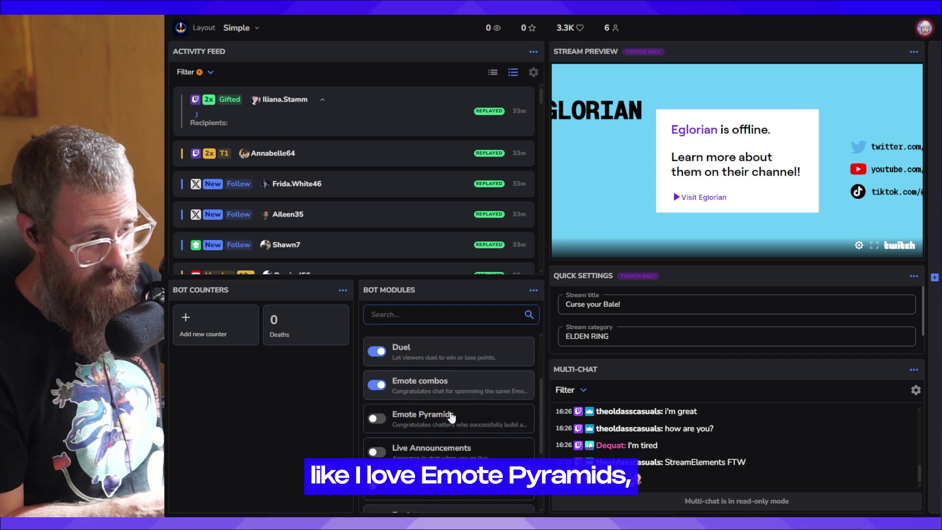
{"action": "left_click", "coordinate": [416, 415]}
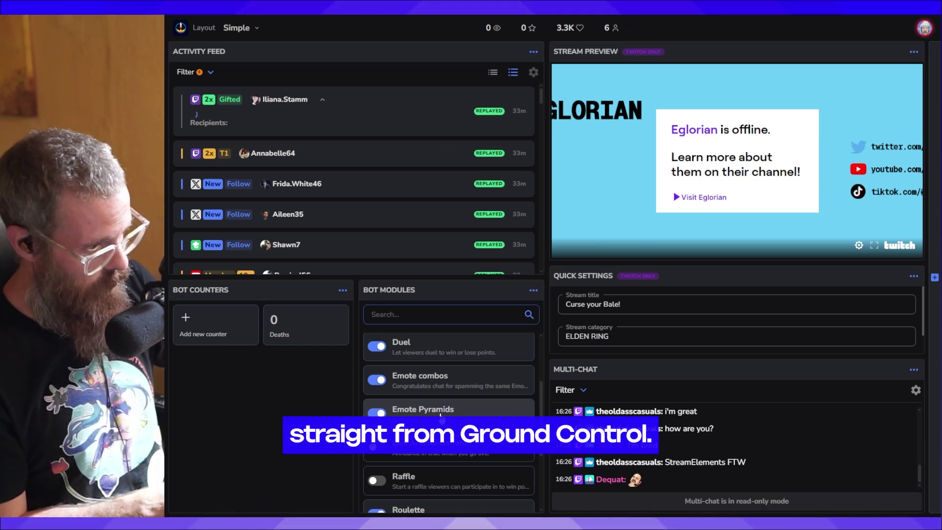
Step: Remove the Bot Modules panel and bring up the panels list again
{"action": "left_click", "coordinate": [533, 290]}
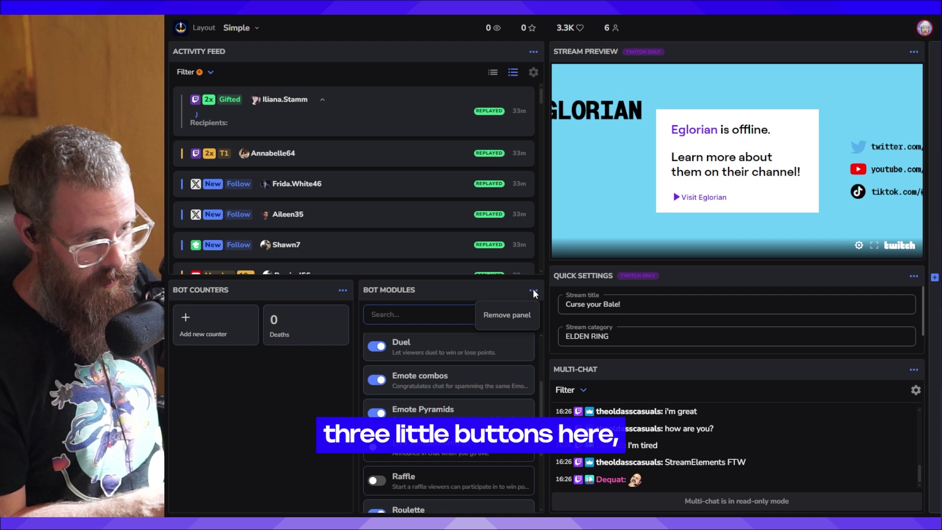
{"action": "left_click", "coordinate": [507, 314]}
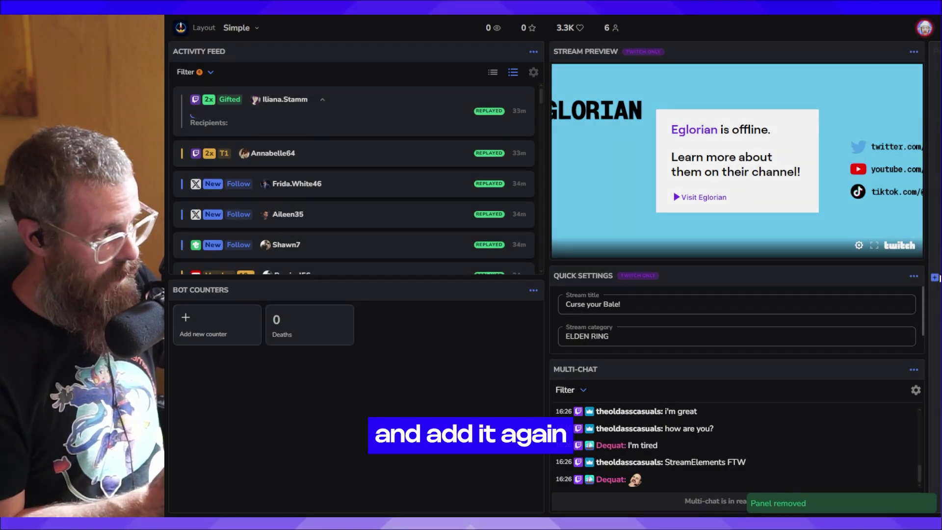
{"action": "left_click", "coordinate": [934, 278]}
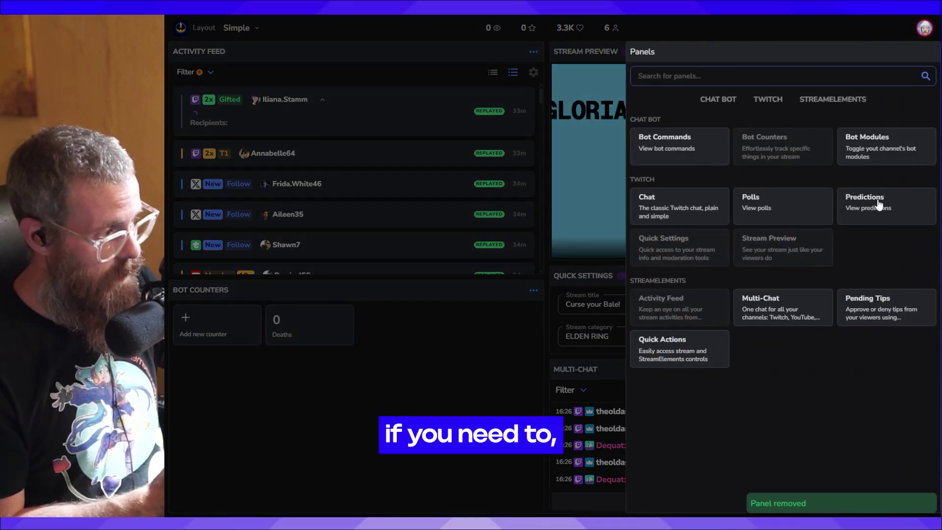
Step: Restore Bot Modules beside Bot Counters and raise the Deaths counter to 1
{"action": "left_click_drag", "start_coordinate": [881, 152], "coordinate": [456, 353]}
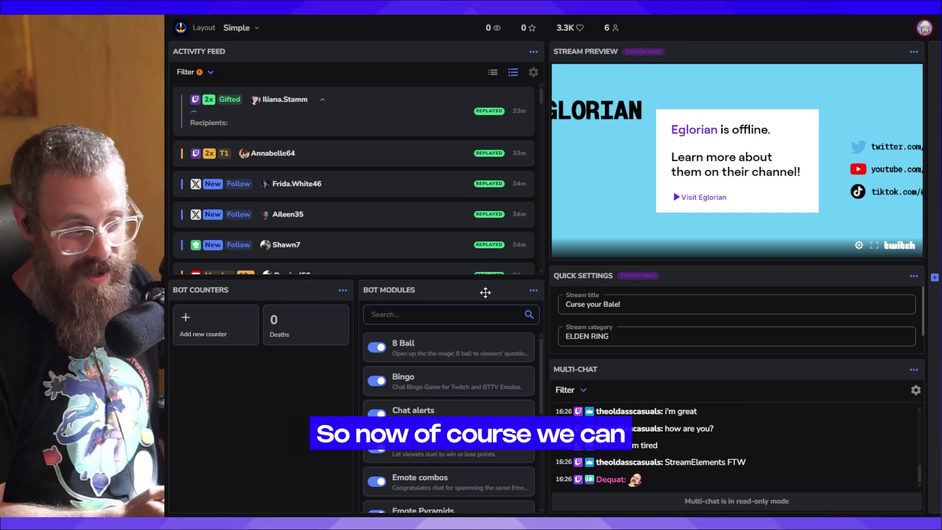
{"action": "mouse_move", "coordinate": [293, 325]}
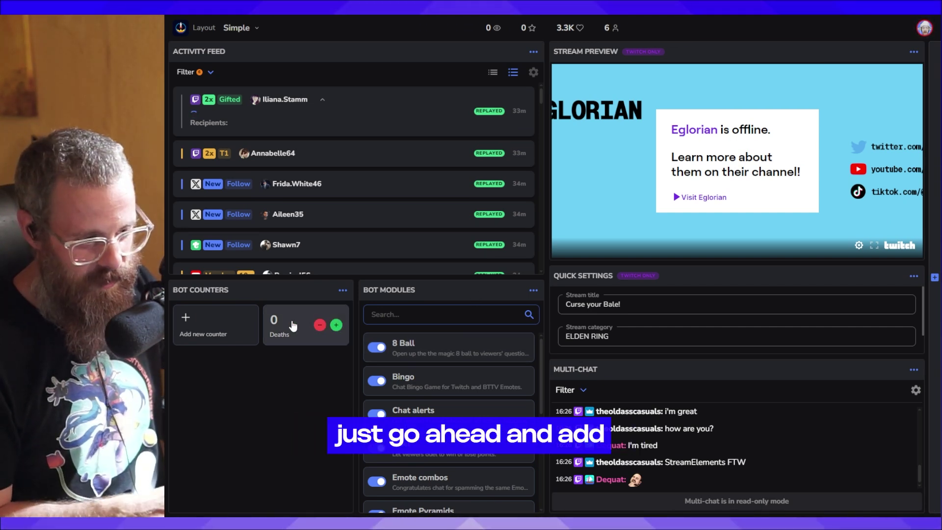
{"action": "left_click", "coordinate": [337, 325]}
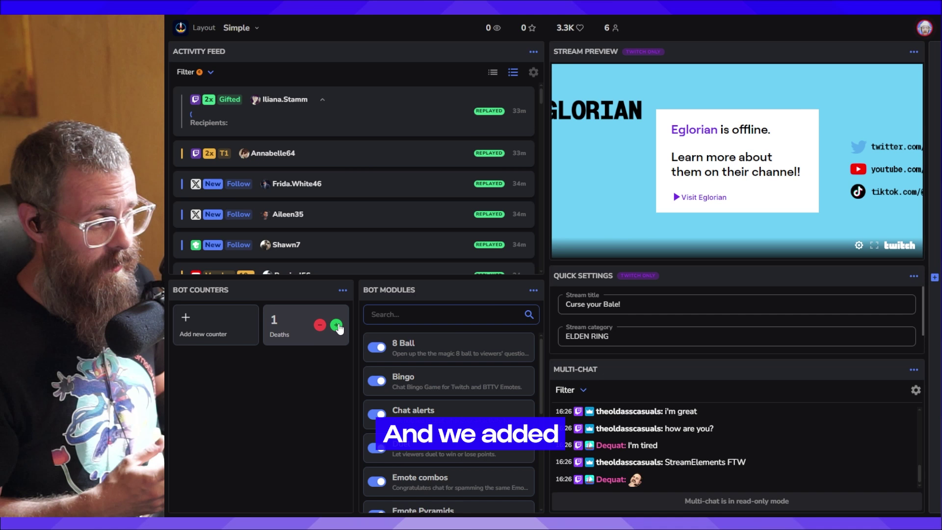
Step: Add a Polls panel below the counters and start a poll asking 'What game should I play next?'
{"action": "left_click", "coordinate": [934, 277]}
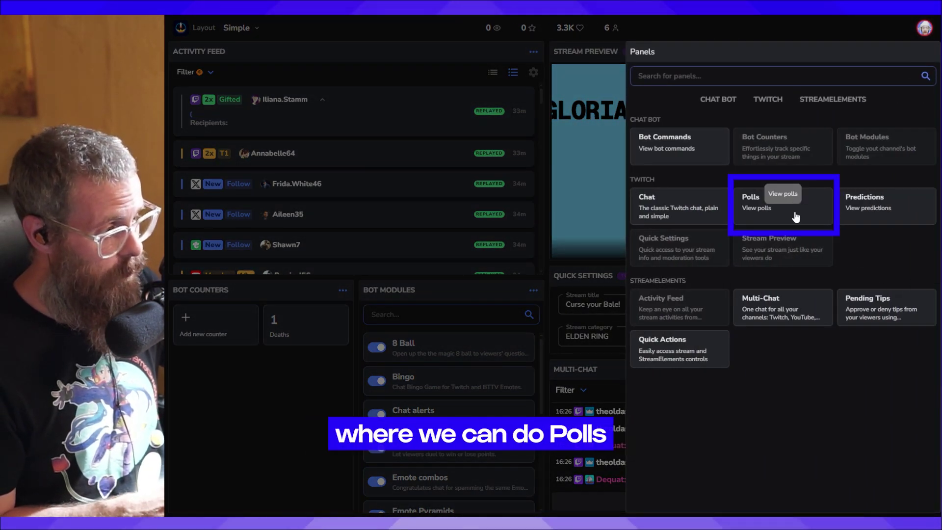
{"action": "left_click_drag", "start_coordinate": [791, 201], "coordinate": [278, 430]}
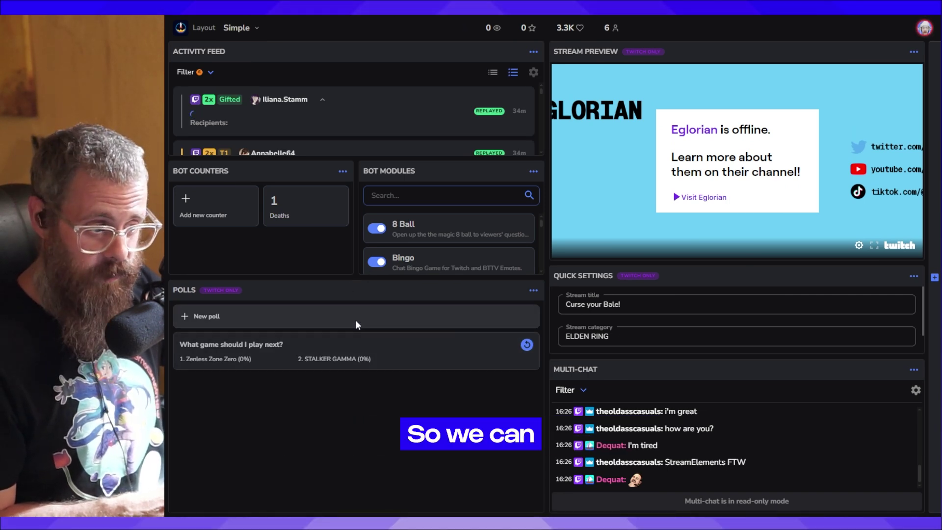
{"action": "left_click", "coordinate": [355, 319]}
{"action": "left_click", "coordinate": [459, 188]}
{"action": "type", "text": "W"}
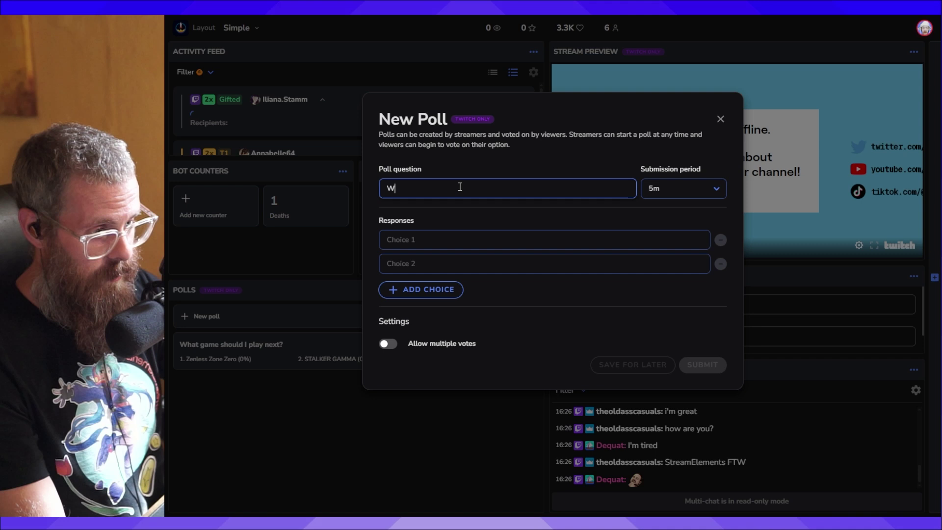
{"action": "type", "text": "hat game should I play next?"}
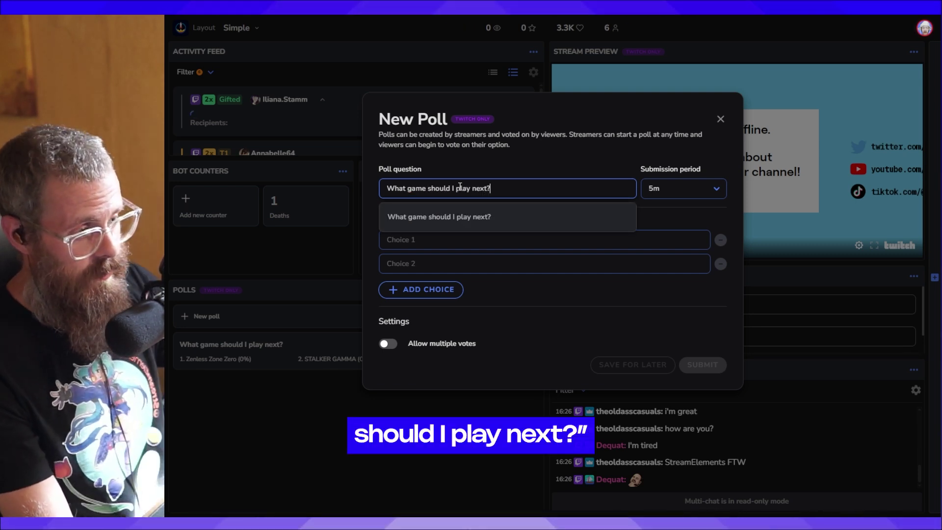
Step: Enter the poll choices ZZZ and STALKER GAMMA
{"action": "left_click", "coordinate": [458, 241]}
{"action": "type", "text": "Zen"}
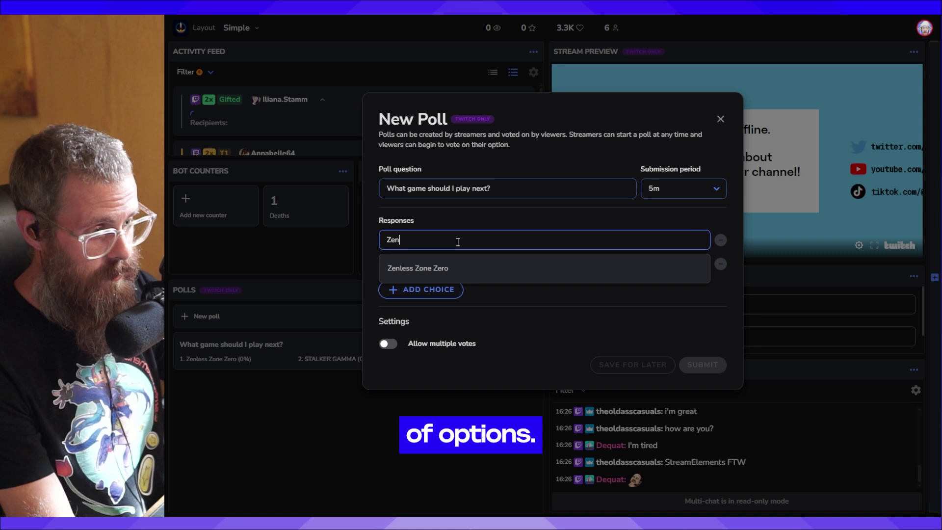
{"action": "key", "text": "BackSpace"}
{"action": "key", "text": "BackSpace"}
{"action": "type", "text": "ZZ"}
{"action": "left_click", "coordinate": [487, 263]}
{"action": "type", "text": "STA"}
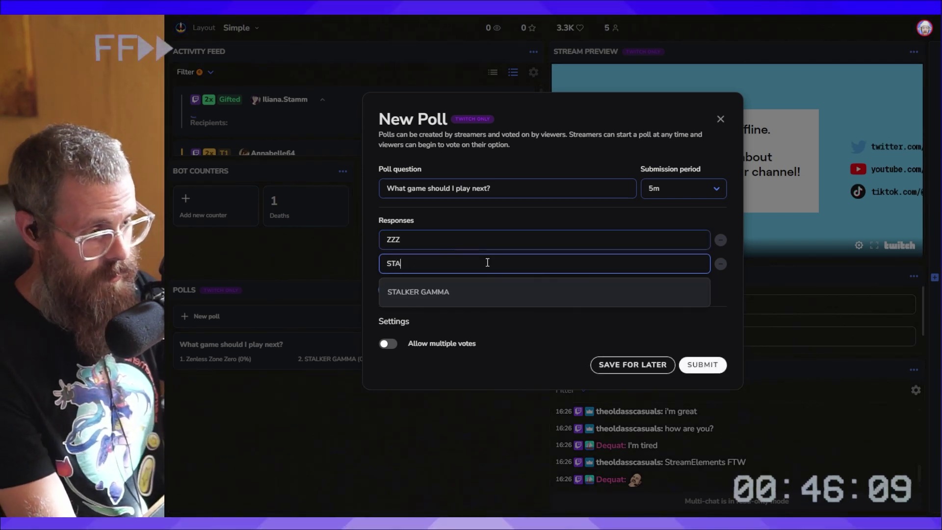
{"action": "left_click", "coordinate": [465, 291]}
Step: Set the submission period to 1 minute and launch the poll
{"action": "left_click", "coordinate": [689, 187]}
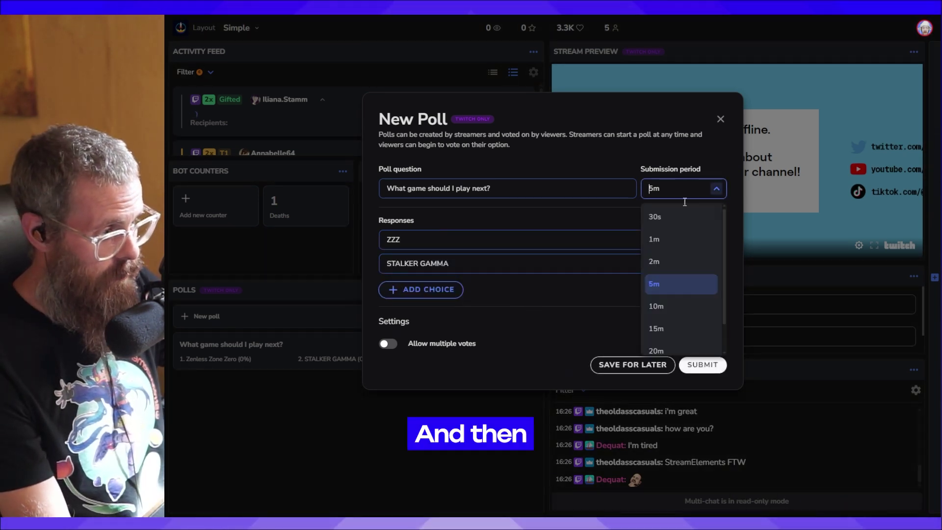
{"action": "left_click", "coordinate": [664, 241]}
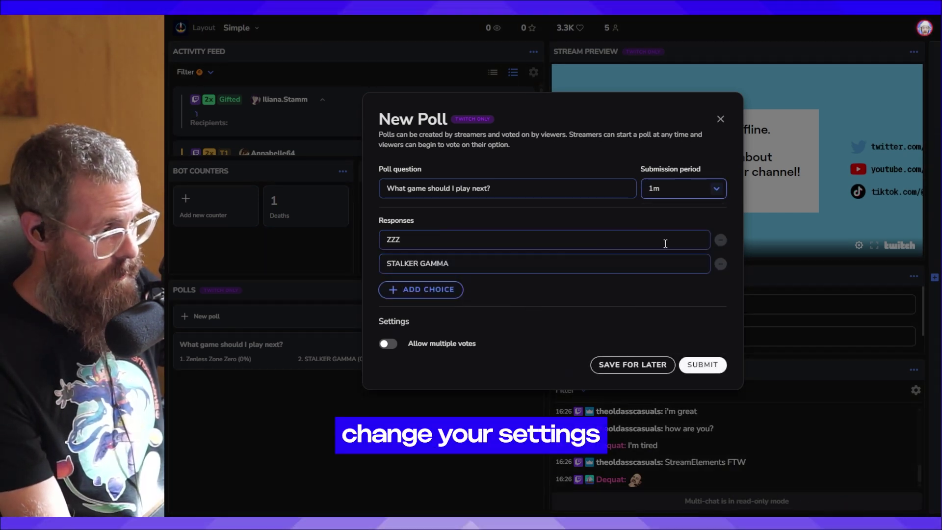
{"action": "left_click", "coordinate": [698, 371]}
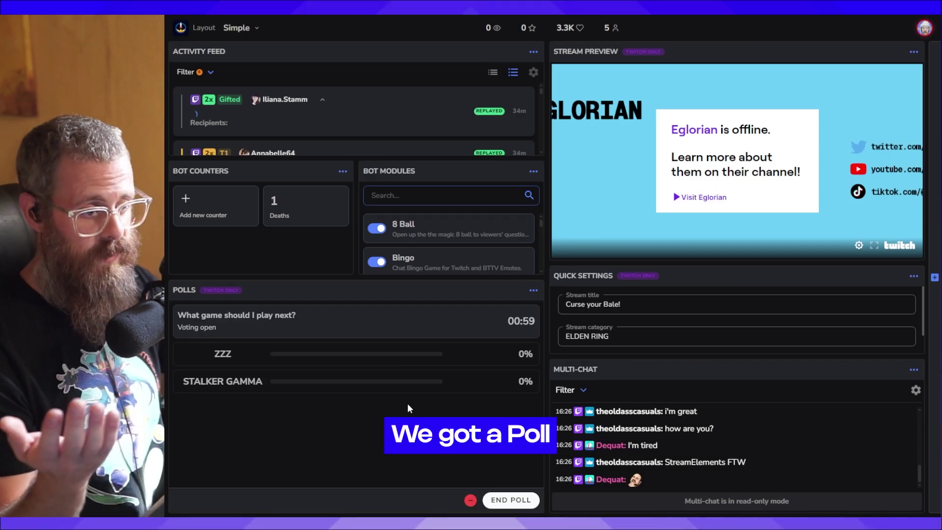